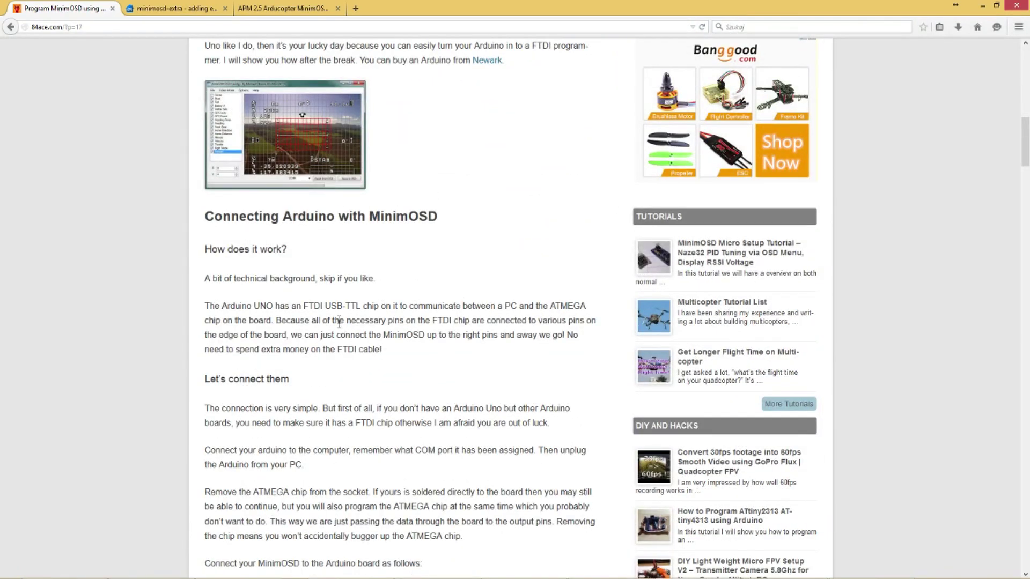
Read the article's sections on wiring the Arduino to the MinimOSD and on the different MinimOSD firmware
scroll(256, 238, "down", 2)
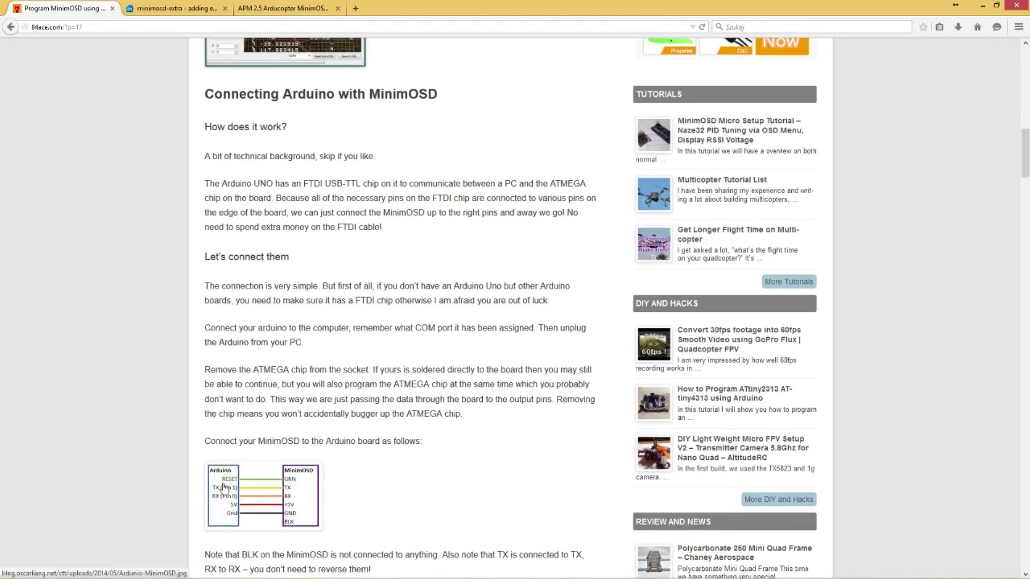
scroll(277, 445, "down", 2)
scroll(338, 471, "down", 4)
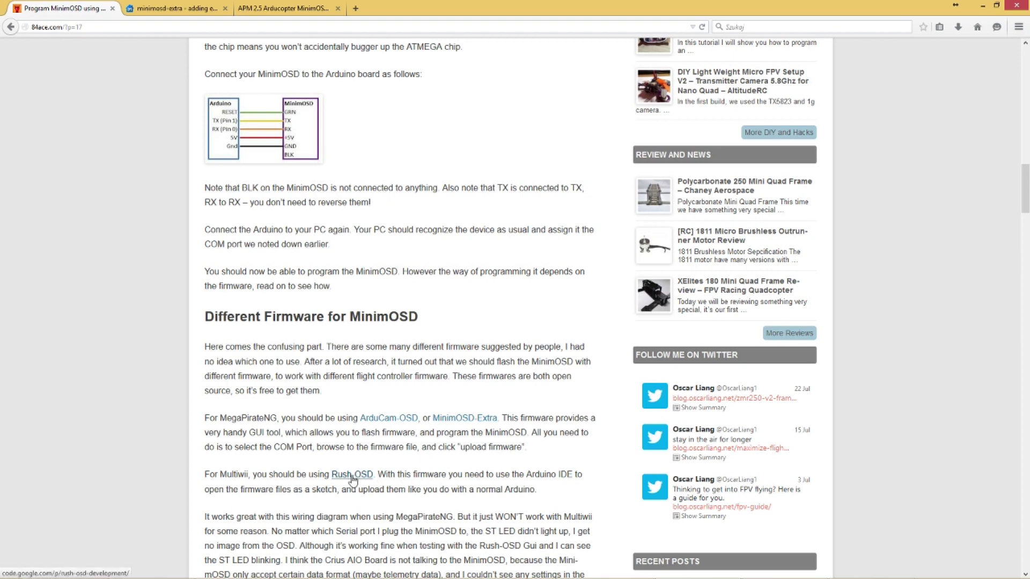
left_click_drag(526, 475, 552, 476)
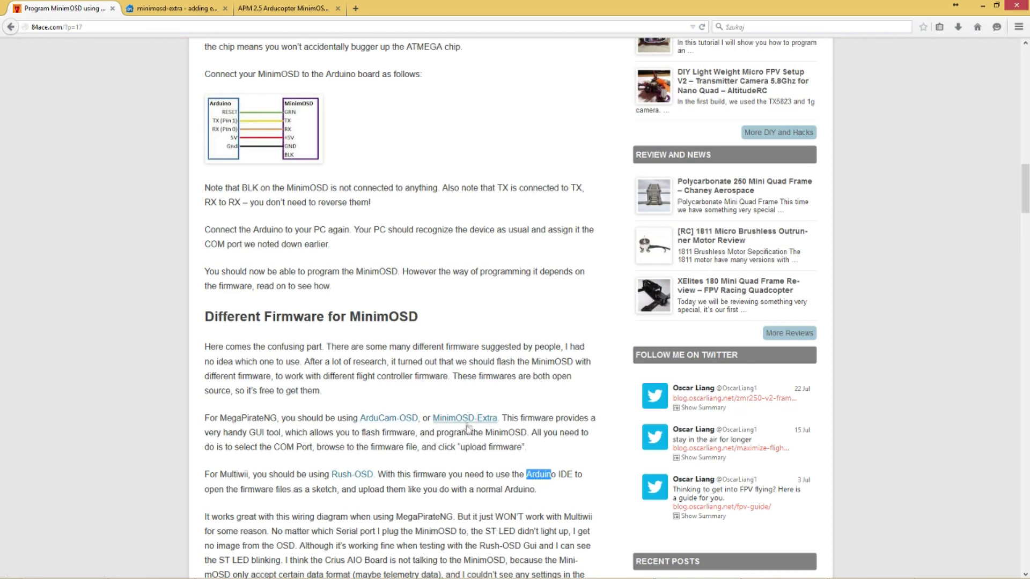
Examine the minimosd-extra project's download list and the config tool preview on its home page
left_click(204, 8)
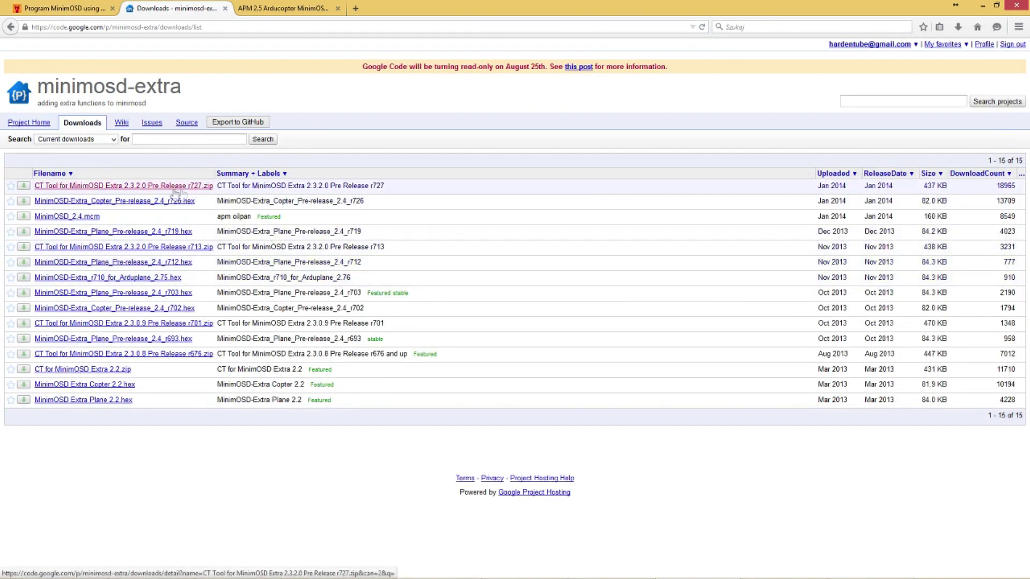
left_click(187, 188)
left_click(29, 122)
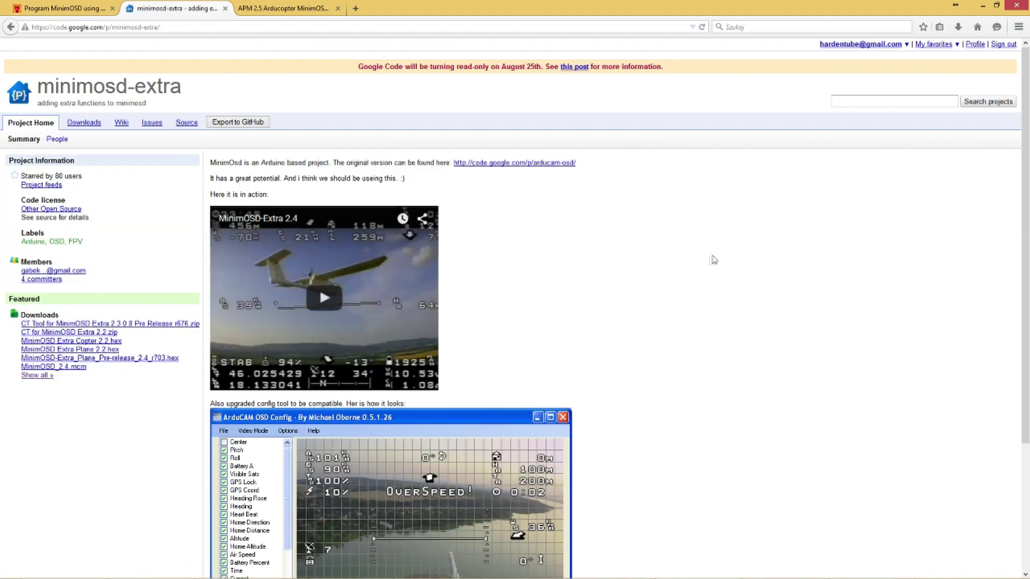
scroll(715, 259, "down", 3)
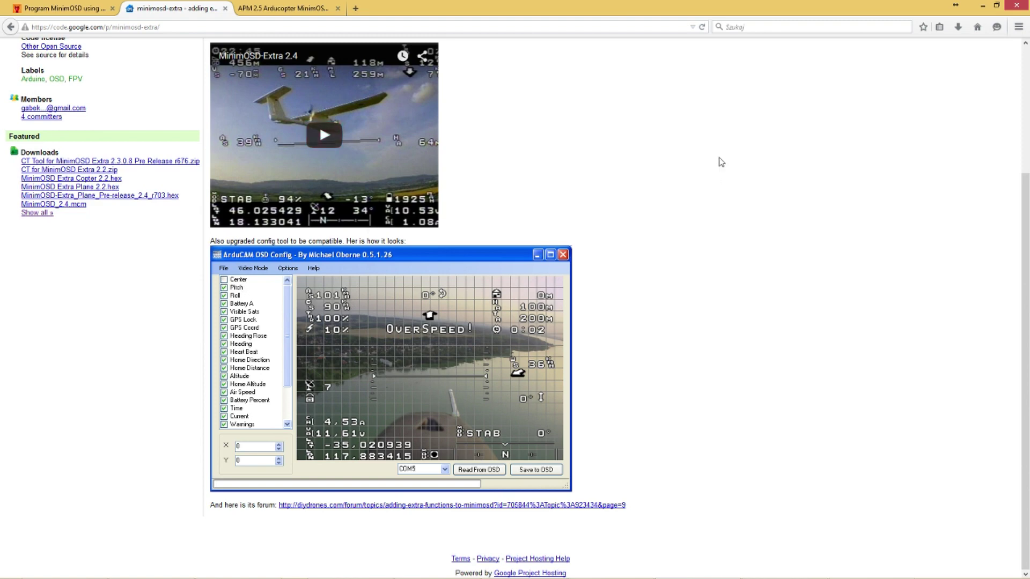
Leave the browser, launch the OSD_Config application from the CT Tool folder, and maximize its window
left_click(981, 6)
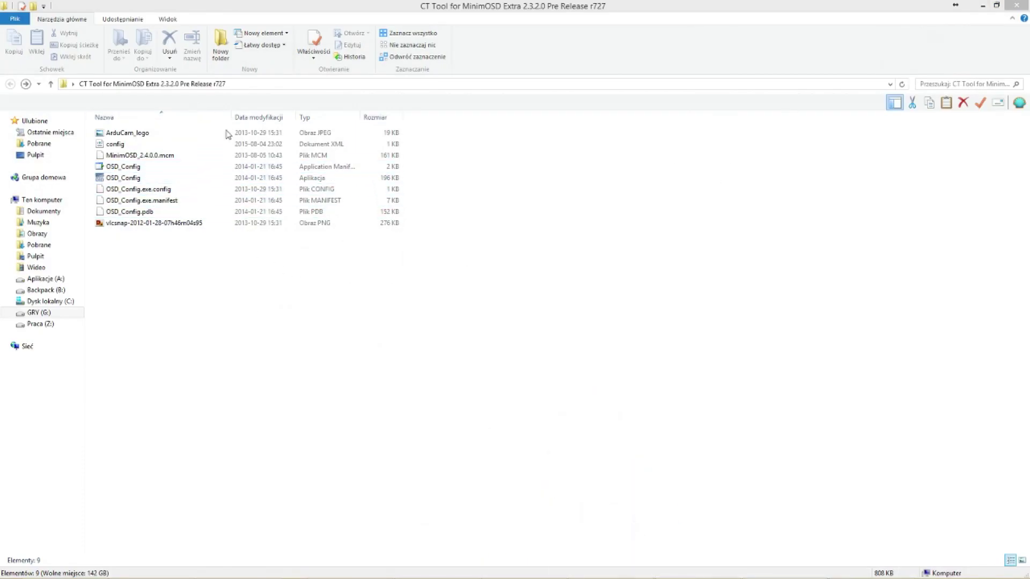
double_click(140, 179)
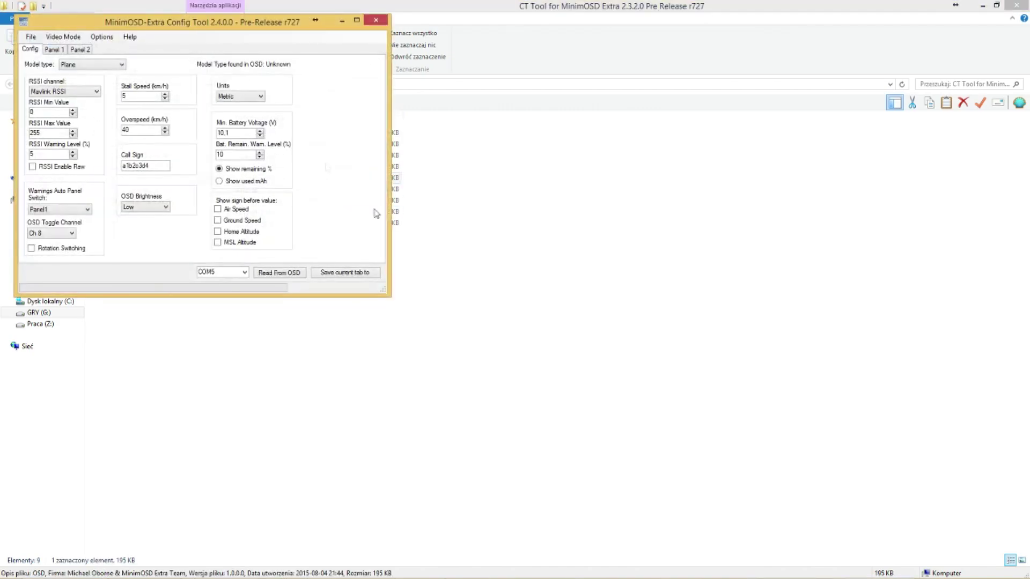
double_click(226, 20)
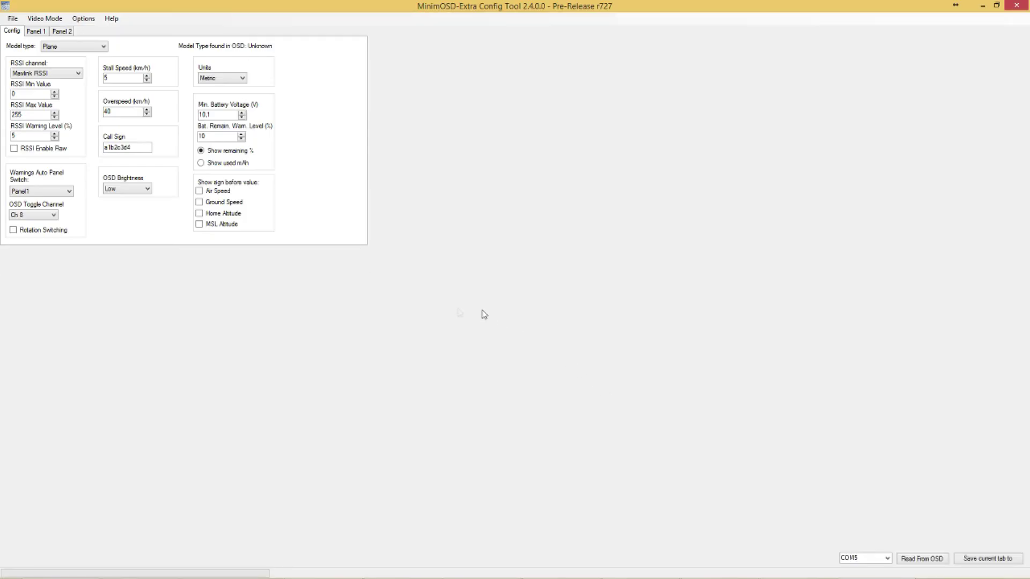
Read the current settings from the OSD over port COM5 and dismiss the completion message
left_click(887, 559)
left_click(859, 570)
left_click(922, 560)
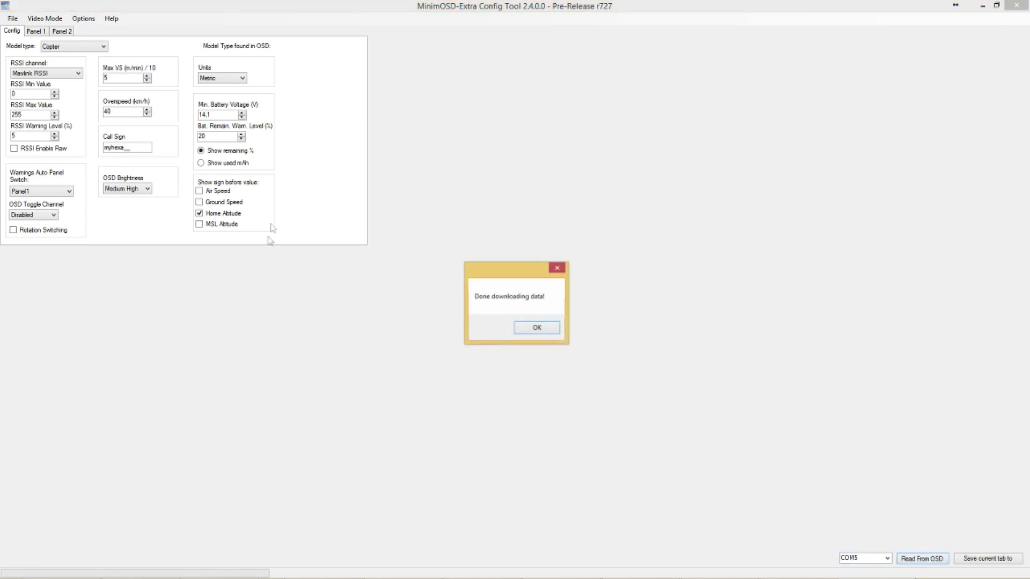
left_click(528, 328)
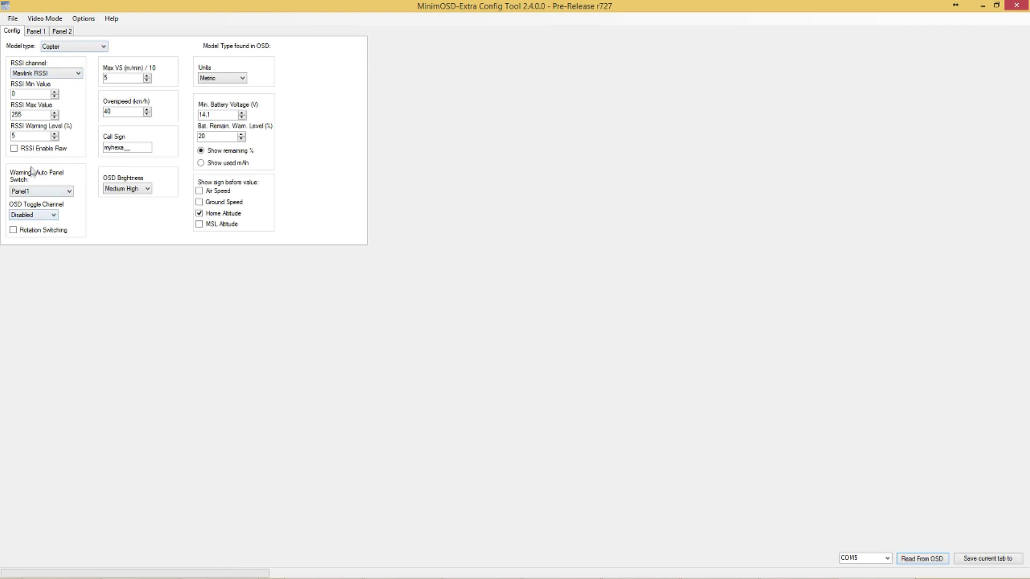
Keep the warnings auto panel switch on Panel1, show the Panel 1 layout, and read the OSD data again
left_click(70, 191)
left_click(62, 200)
left_click(35, 31)
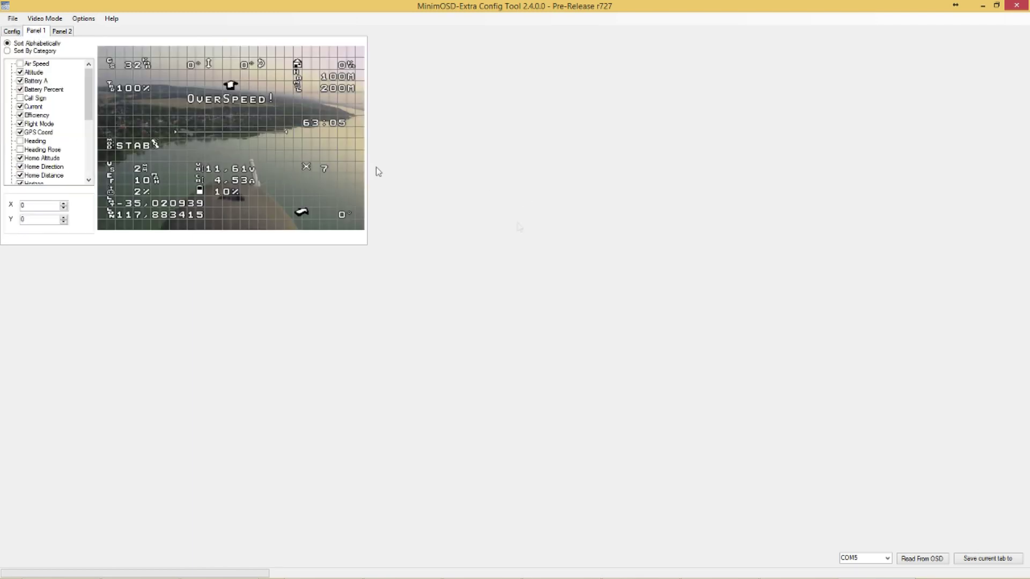
left_click(919, 560)
left_click(537, 328)
Examine the file commands and the full list of enabled and disabled display items for Panel 1
left_click(9, 20)
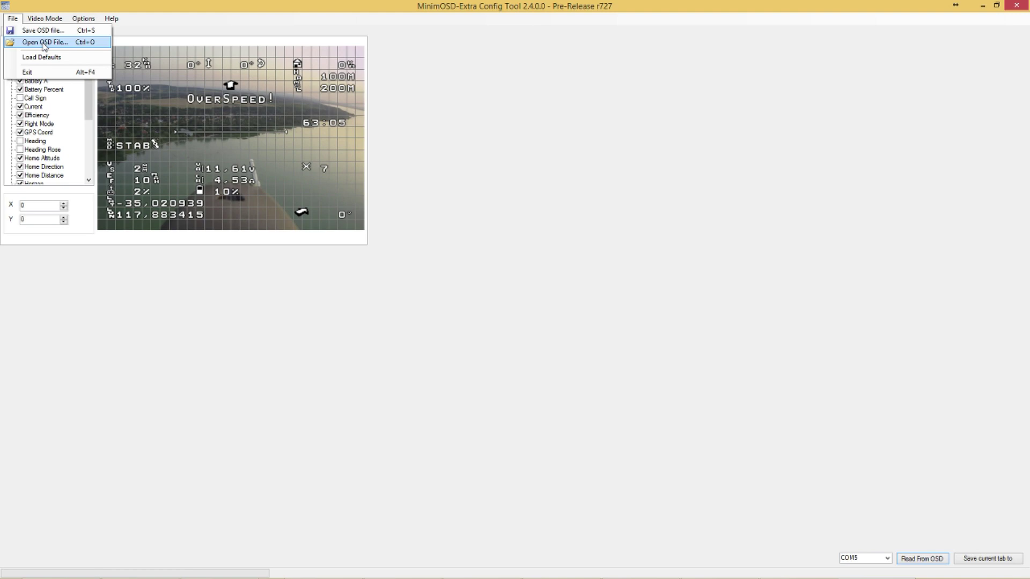
key("Escape")
scroll(79, 159, "down", 5)
scroll(79, 160, "up", 5)
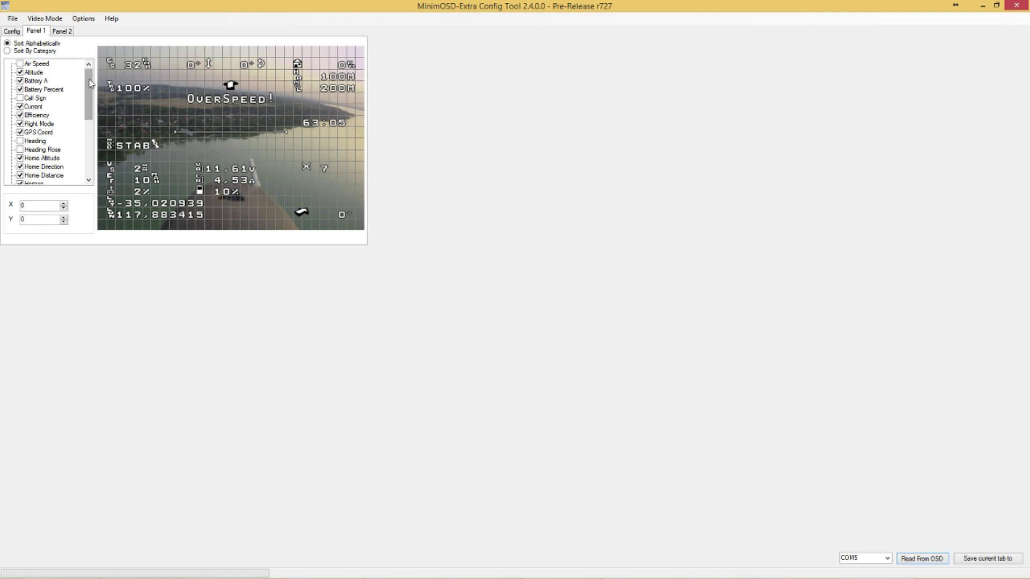
left_click_drag(90, 82, 90, 99)
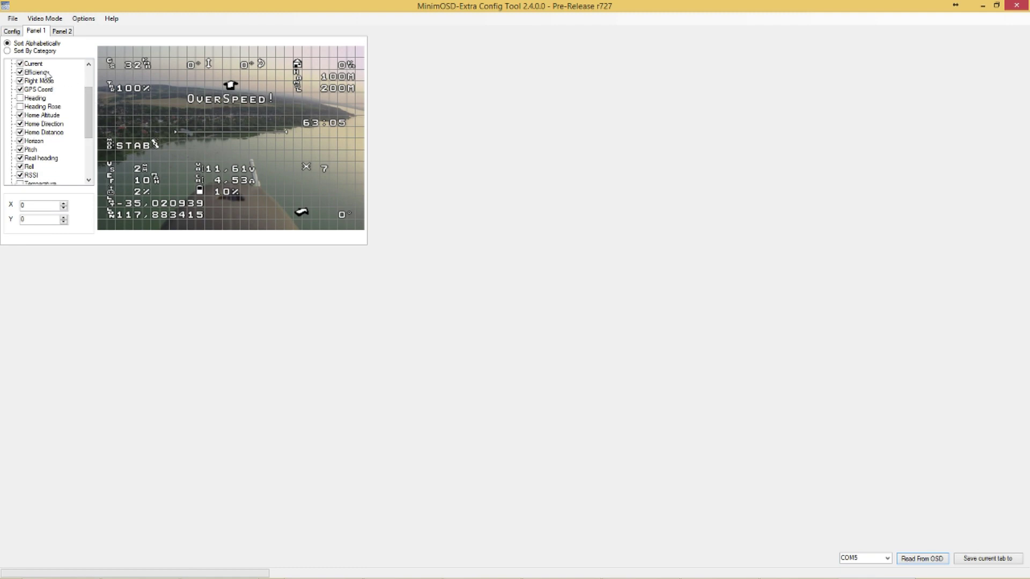
scroll(73, 102, "down", 2)
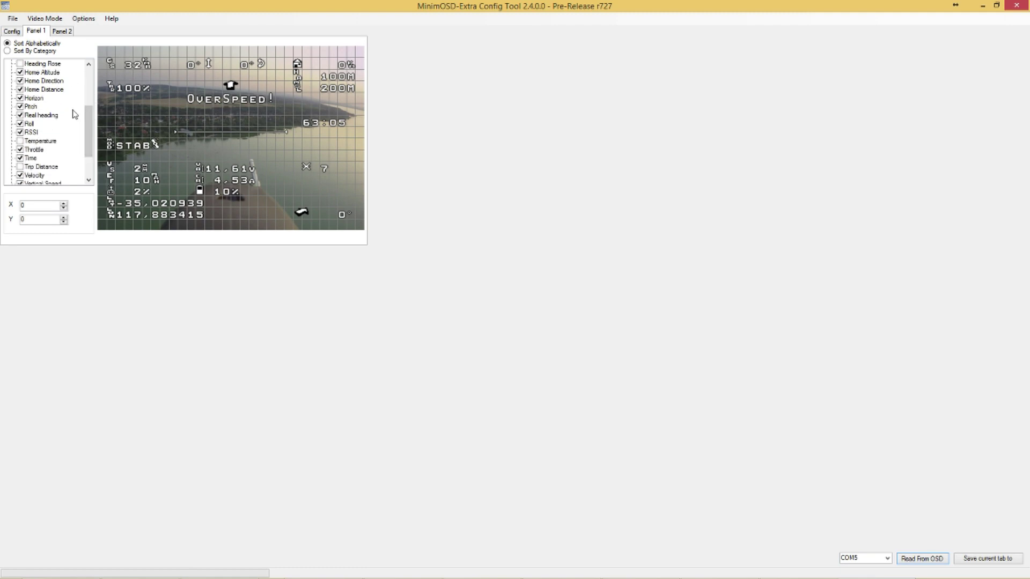
left_click_drag(89, 115, 90, 171)
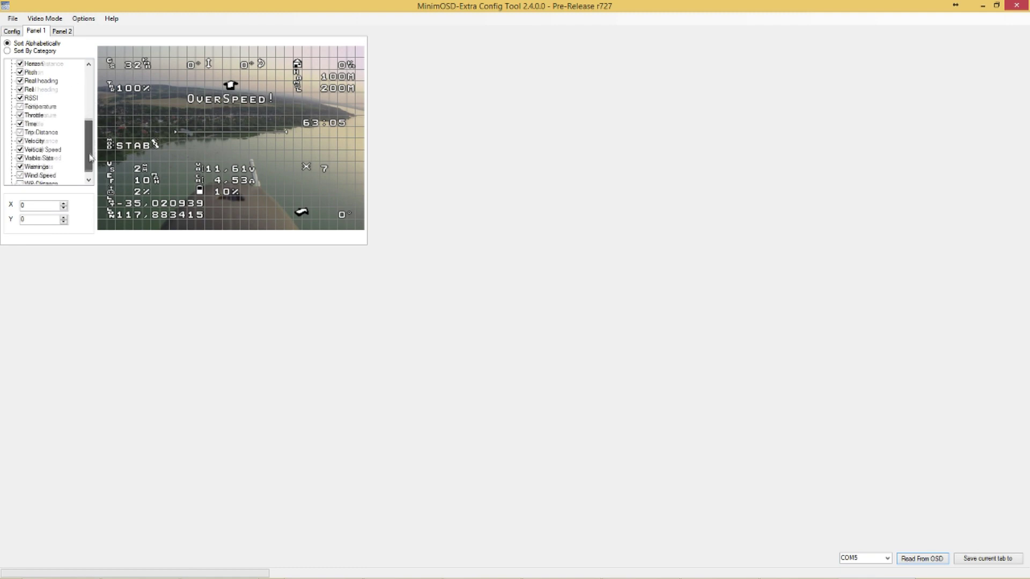
scroll(89, 180, "up", 8)
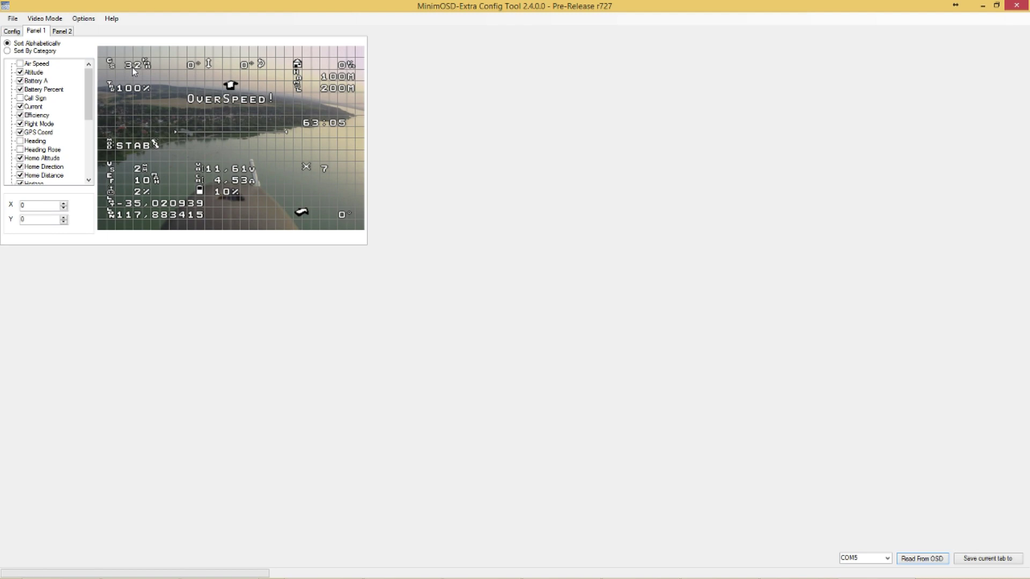
left_click(82, 21)
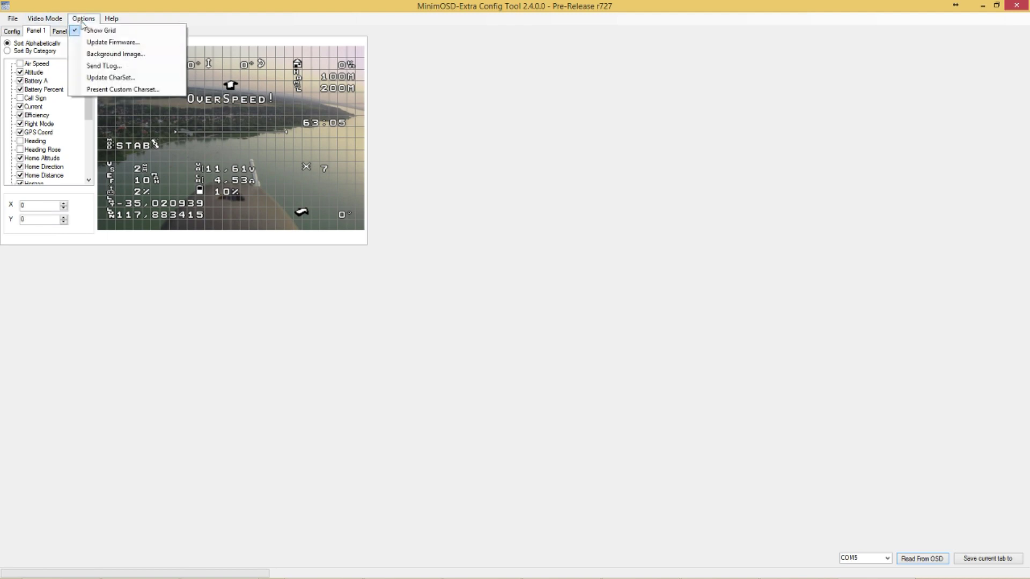
left_click(136, 84)
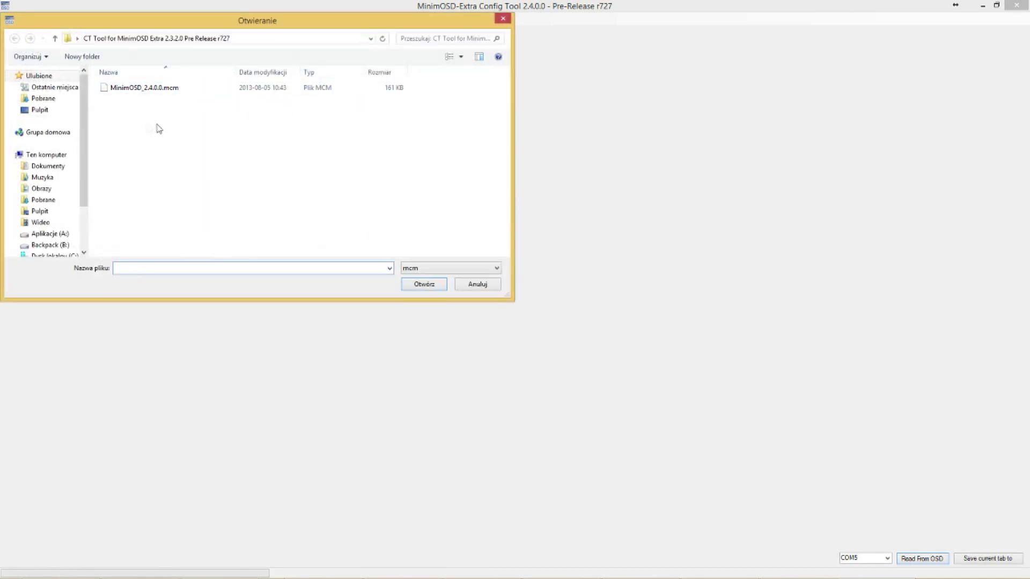
left_click(145, 92)
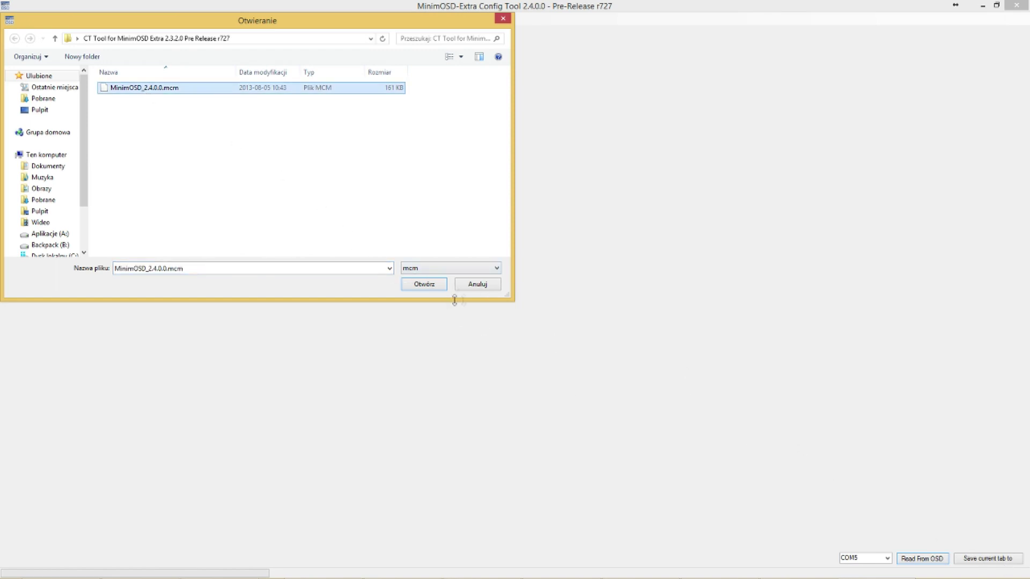
left_click(477, 284)
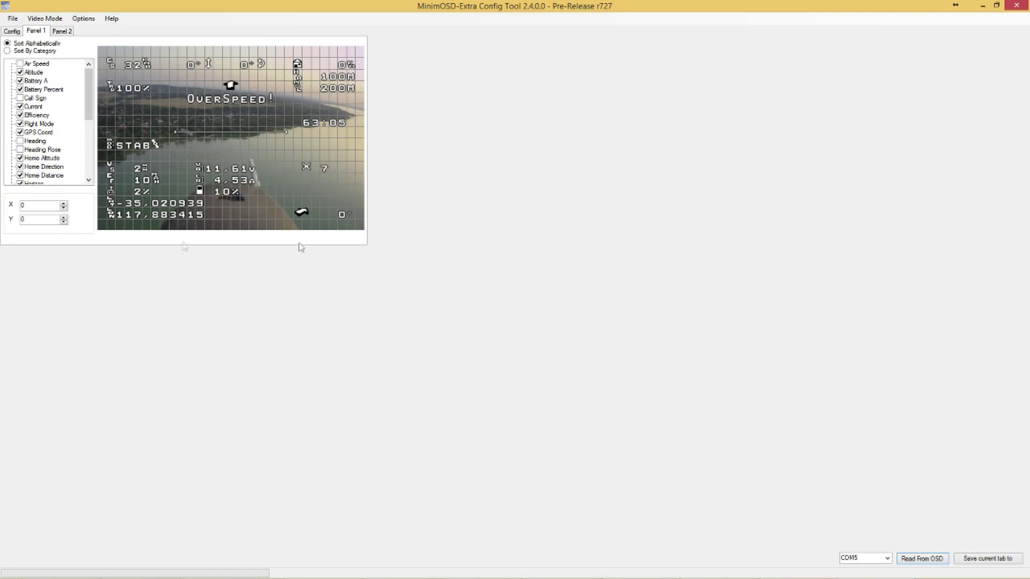
left_click(85, 20)
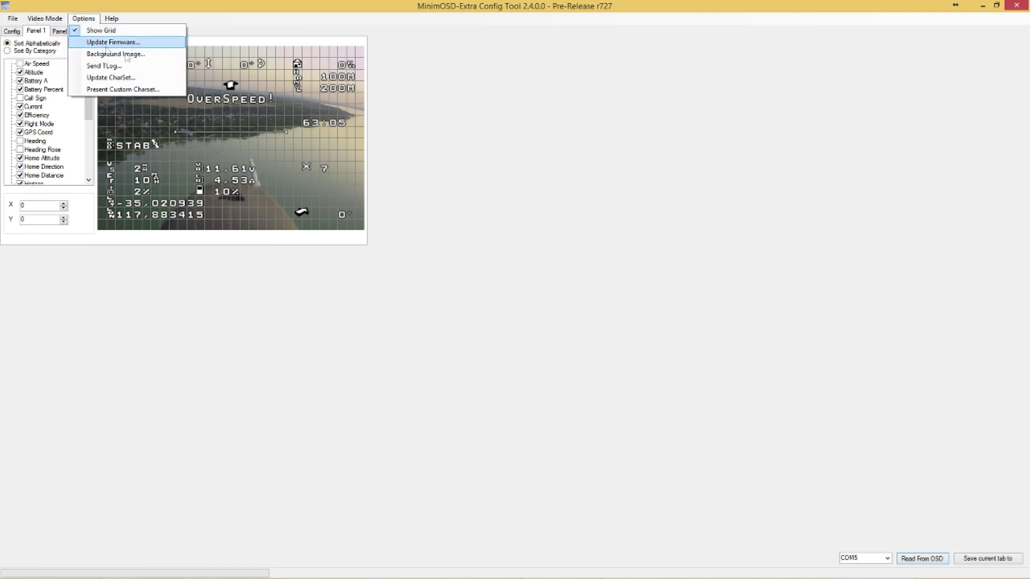
left_click(483, 182)
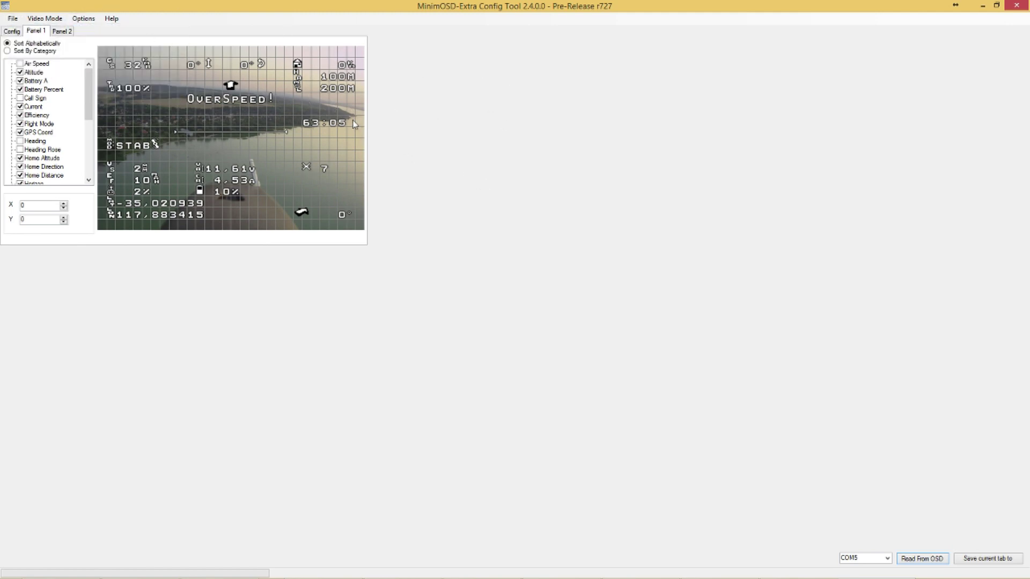
left_click(86, 20)
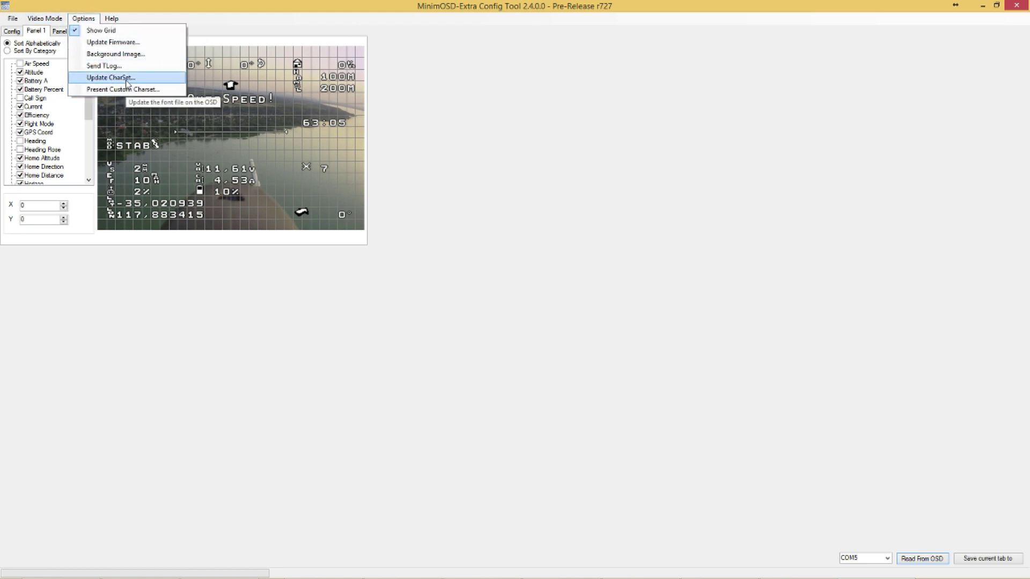
left_click(496, 132)
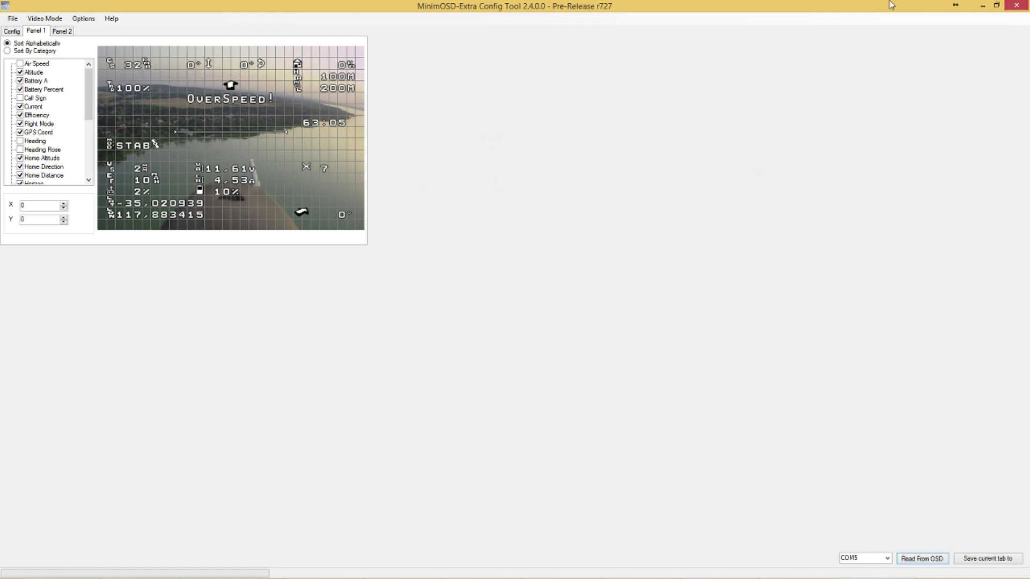
Switch to the Firefox browser and review the MinimOSD article's section on the different firmware options
left_click(984, 6)
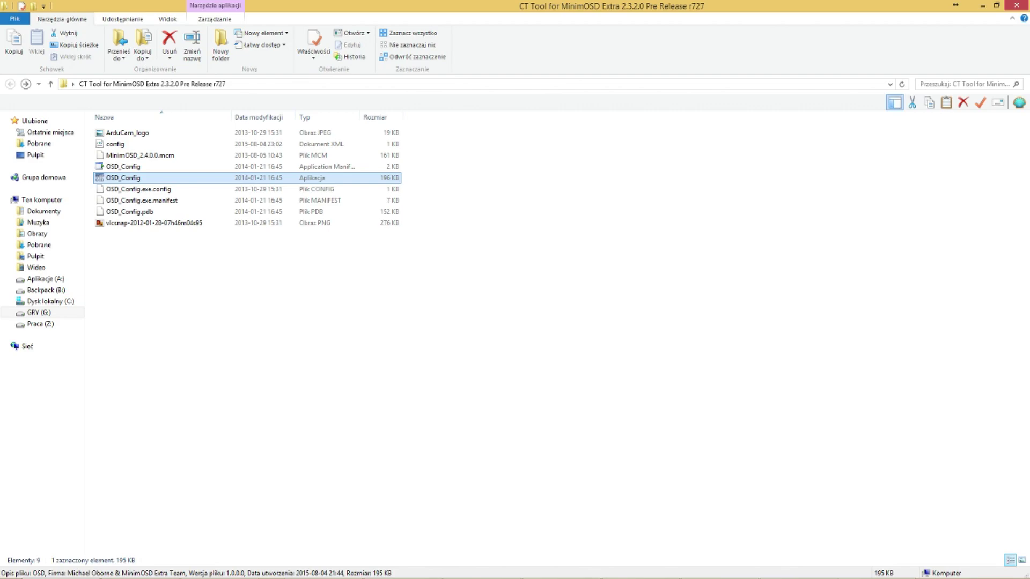
key("alt+Tab")
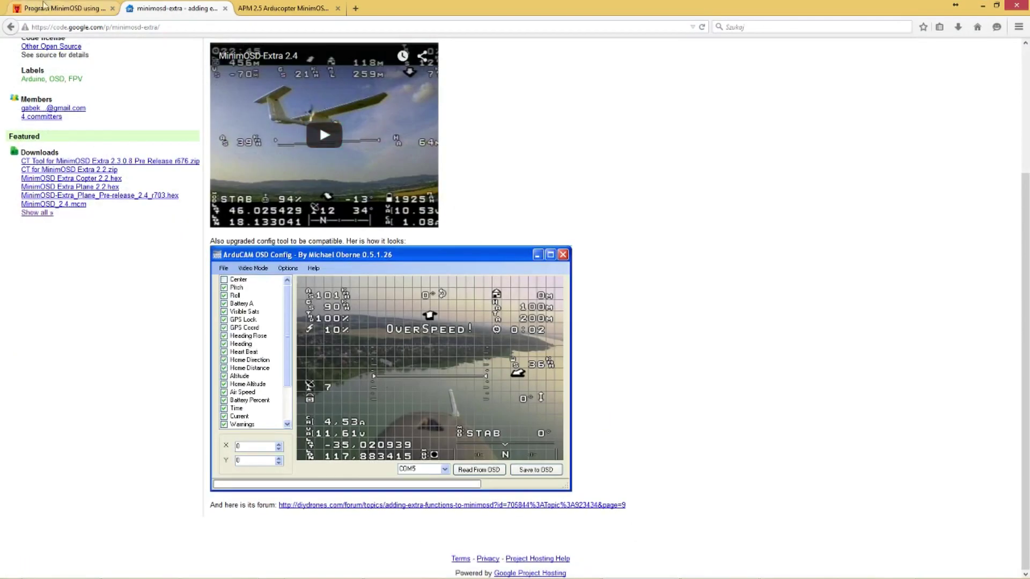
left_click(39, 5)
scroll(472, 207, "down", 8)
scroll(351, 236, "up", 3)
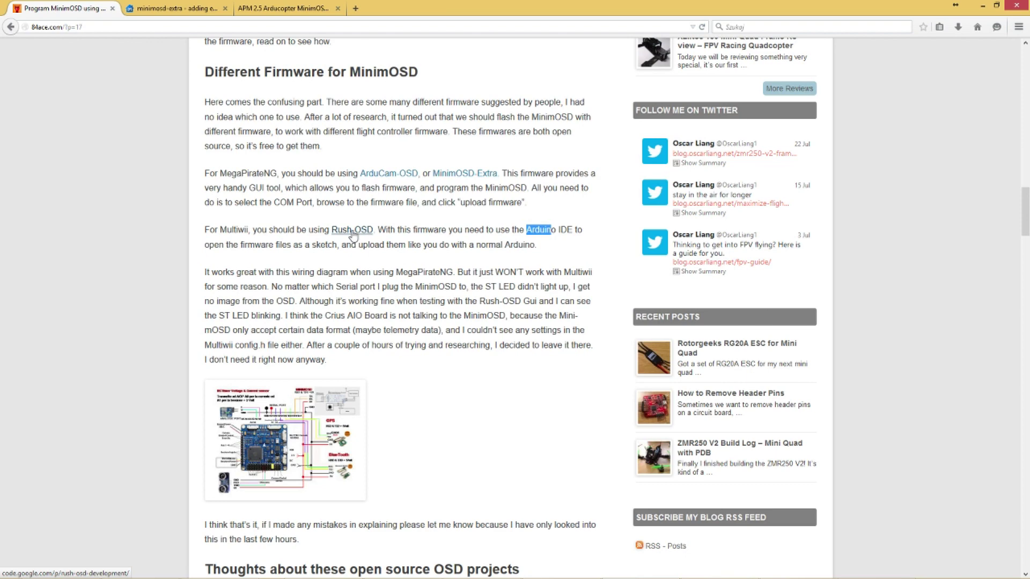
Review the minimosd-extra project home page alongside the article's firmware recommendations
left_click(184, 11)
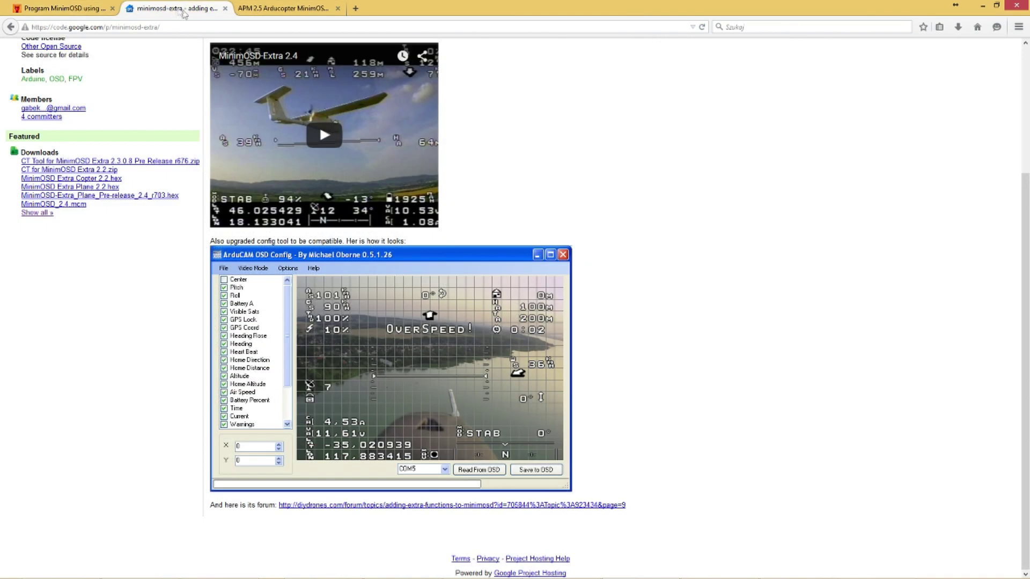
scroll(150, 75, "up", 5)
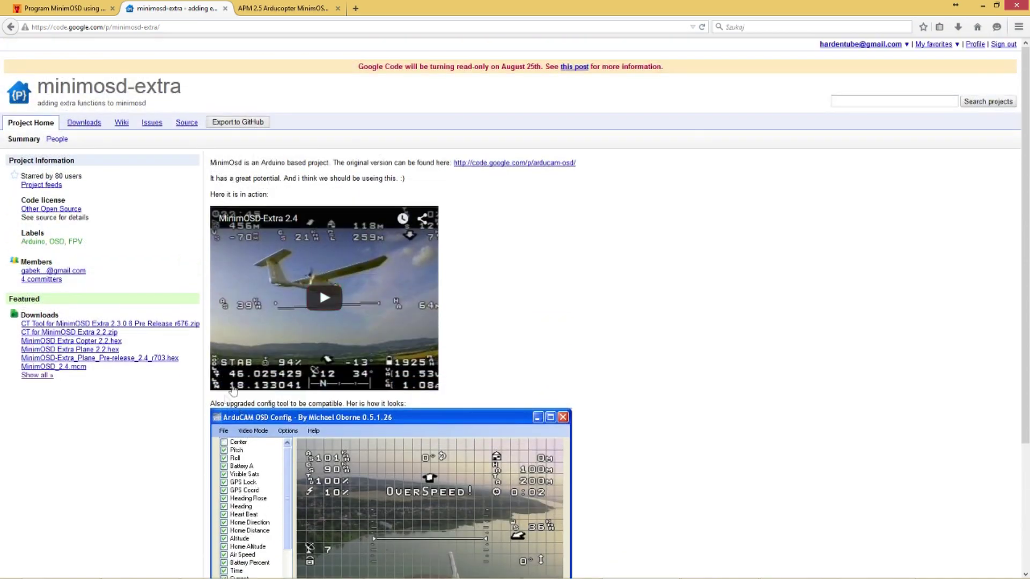
scroll(623, 430, "down", 5)
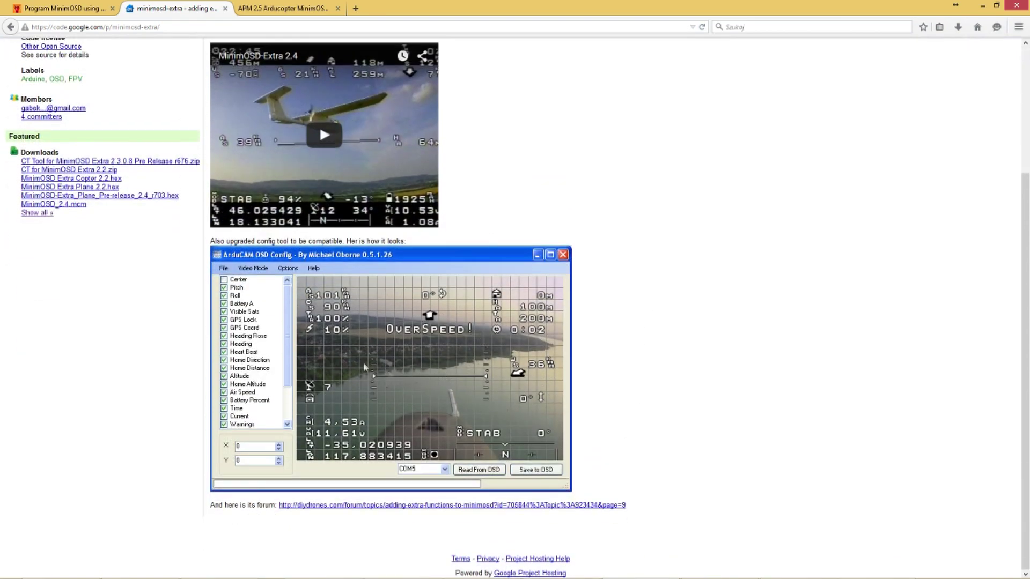
scroll(365, 367, "up", 5)
left_click(83, 8)
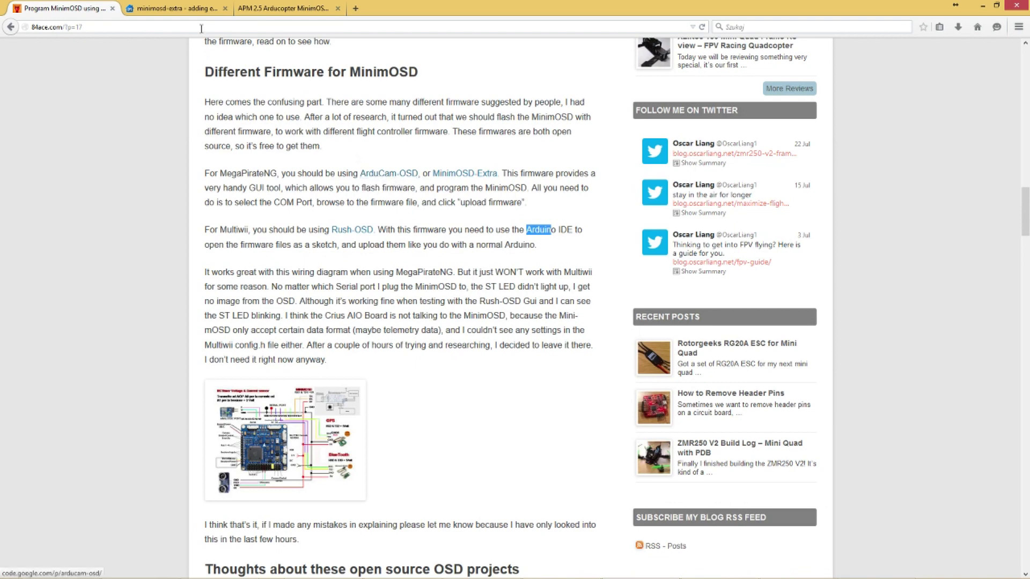
left_click(202, 9)
scroll(552, 416, "down", 3)
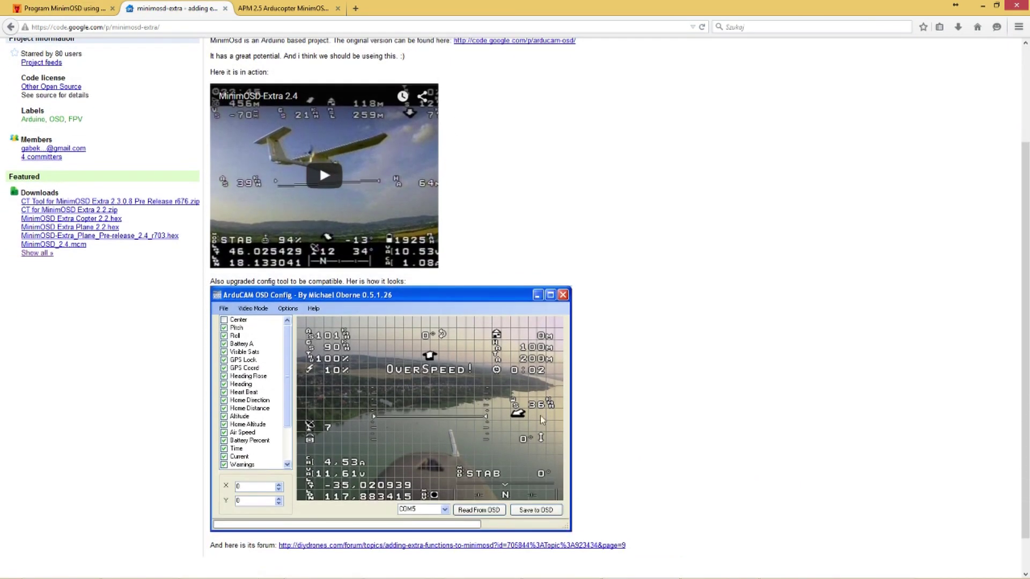